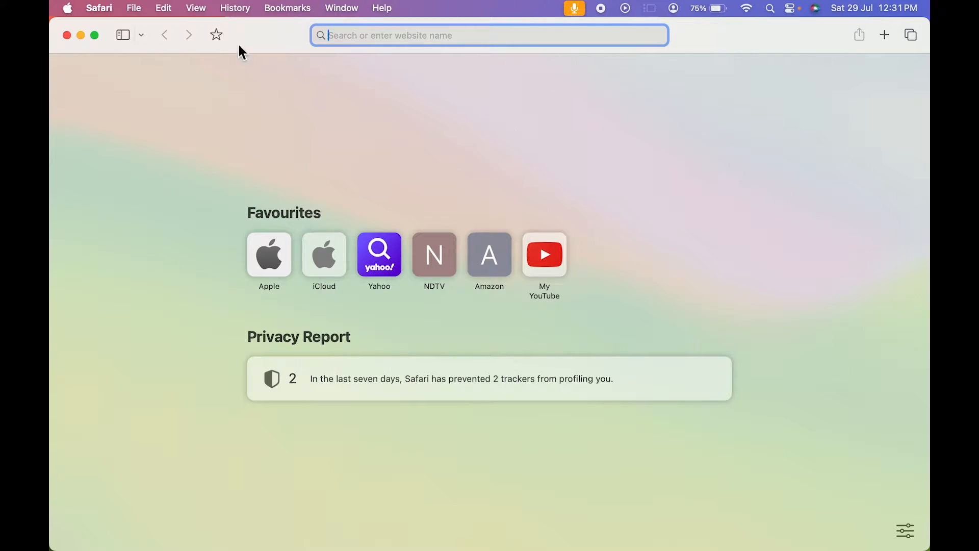
# Start creating a new browsing profile from the Safari window and name it Work
pyautogui.click(81, 36)
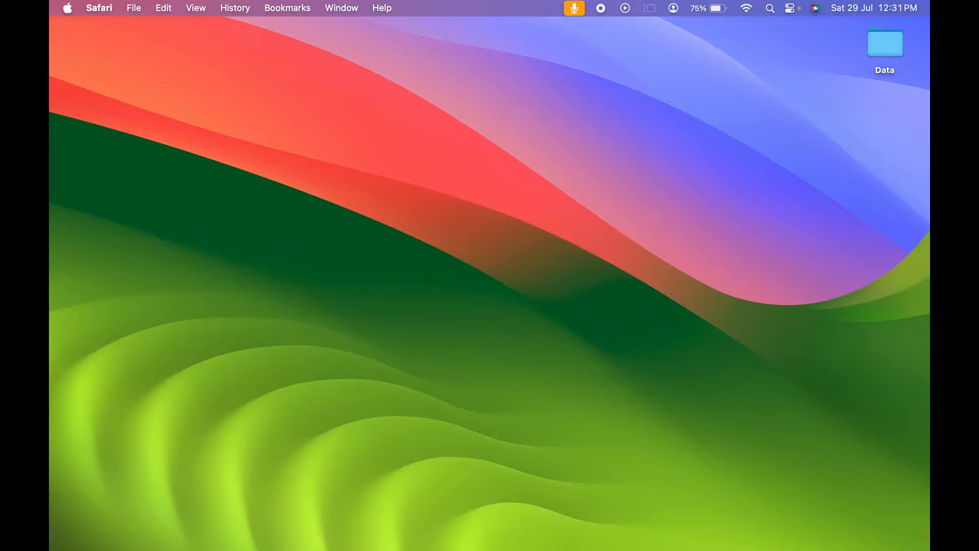
pyautogui.click(213, 534)
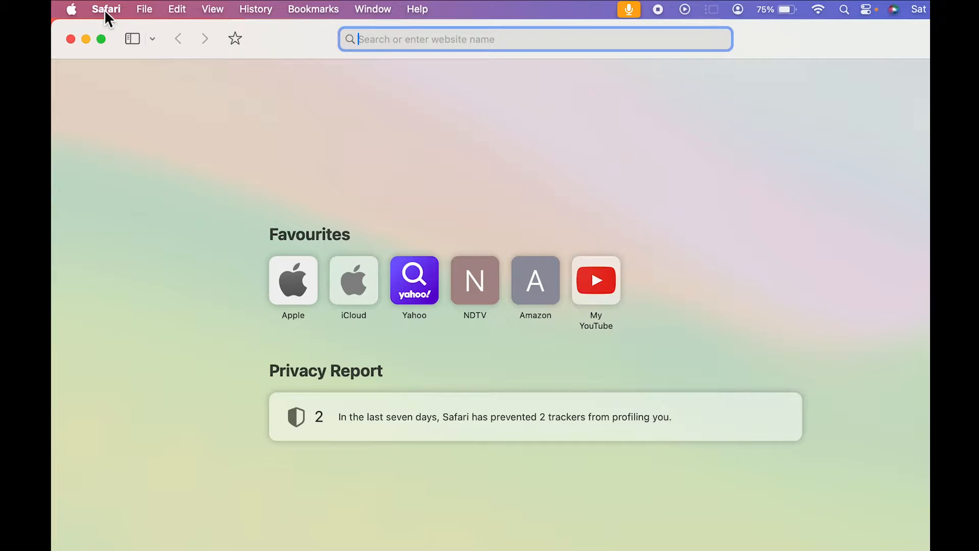
pyautogui.click(106, 9)
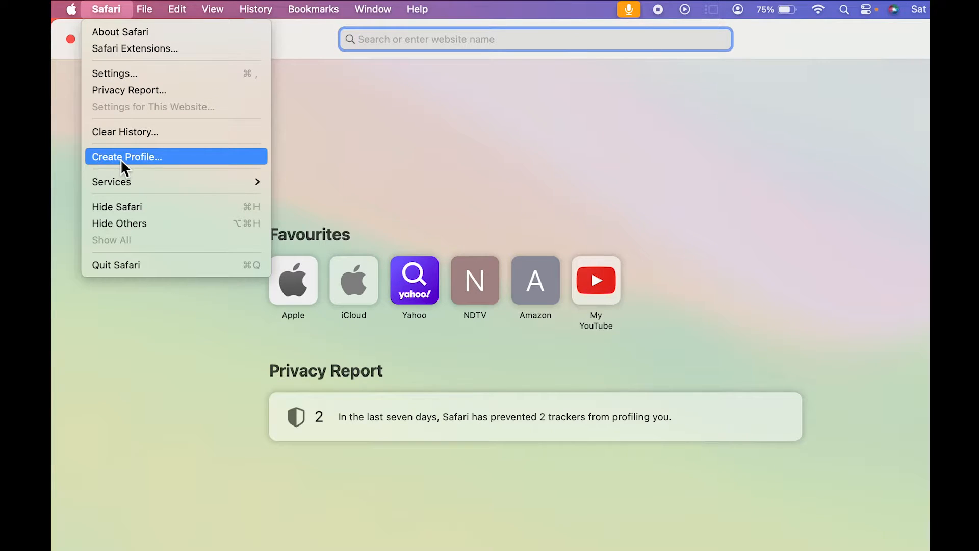
pyautogui.click(185, 158)
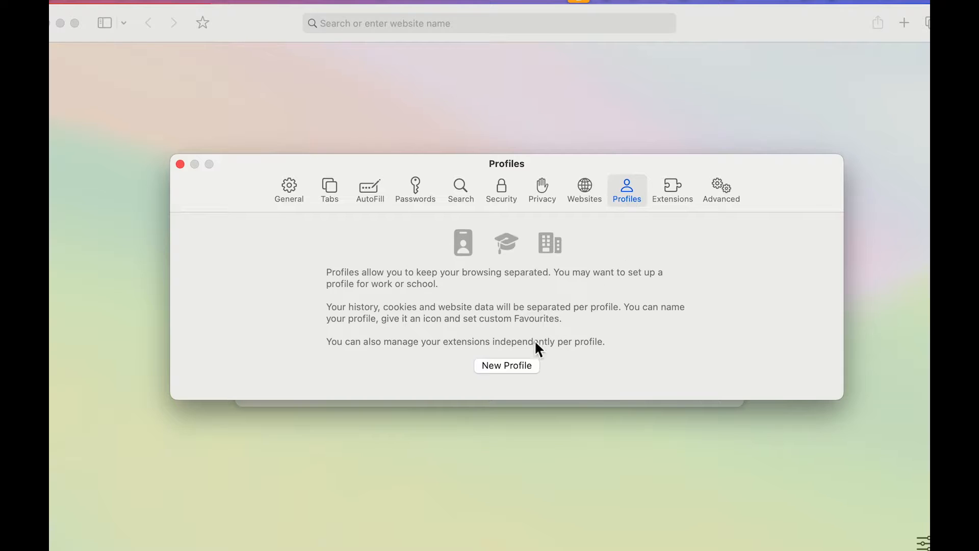
pyautogui.click(495, 370)
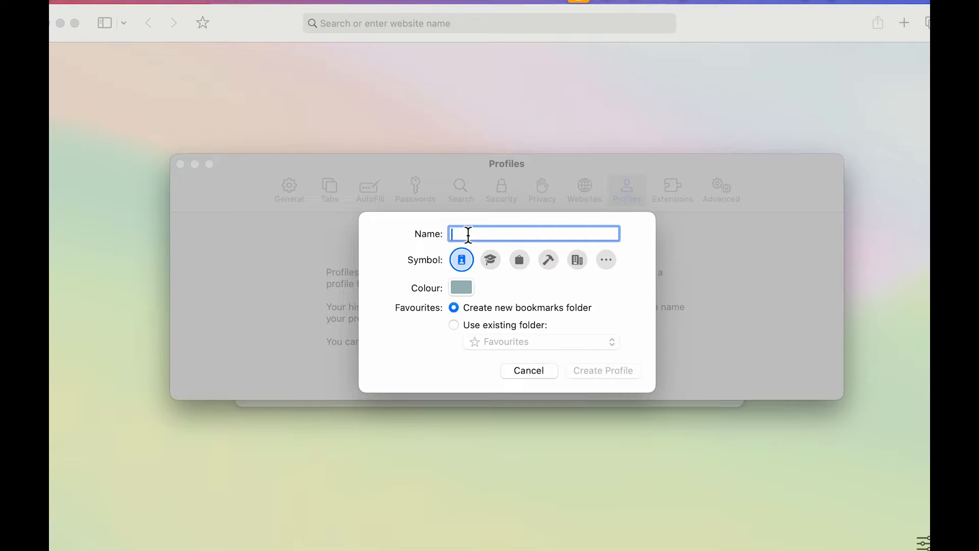
pyautogui.write('Work')
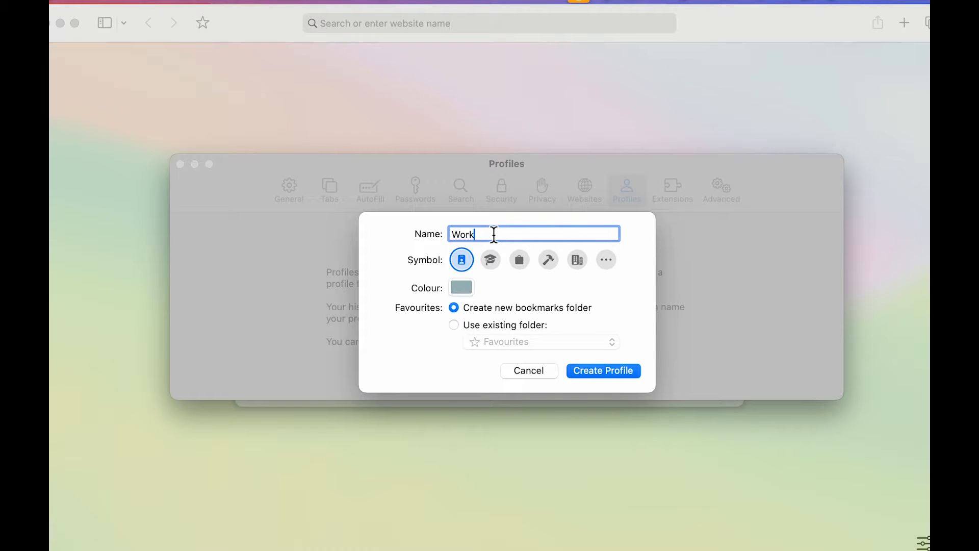
# Try several symbols for the Work profile, settle on the computer display symbol, and set its colour to light blue
pyautogui.click(493, 262)
pyautogui.click(519, 262)
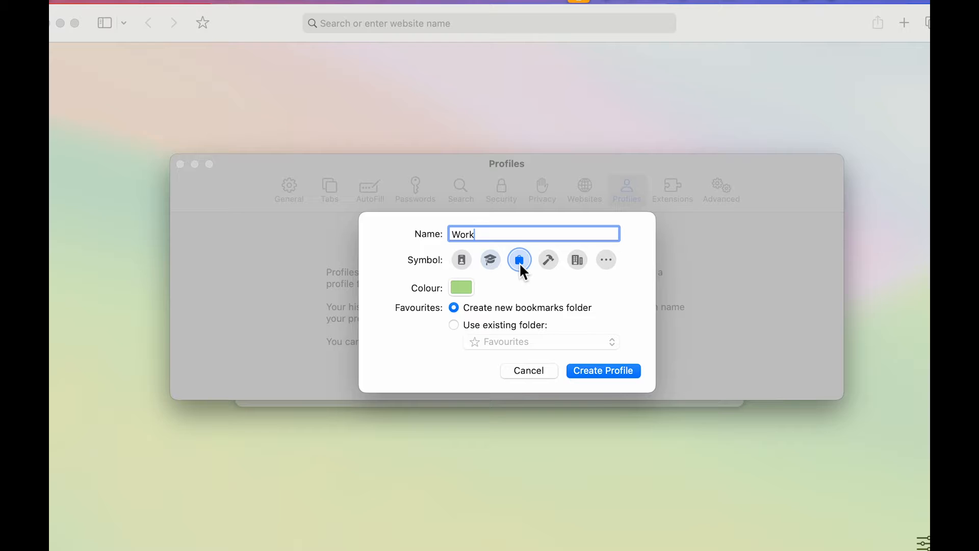
pyautogui.click(554, 263)
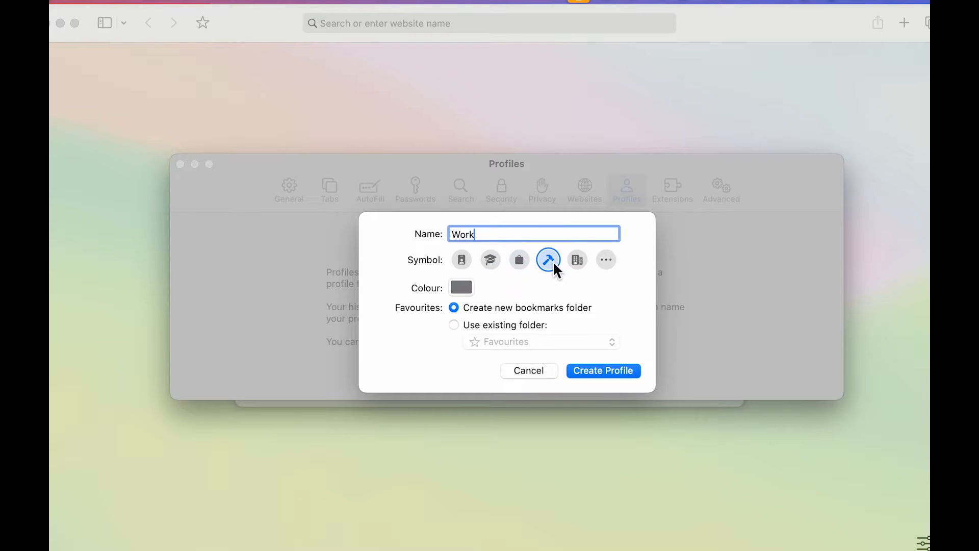
pyautogui.click(606, 262)
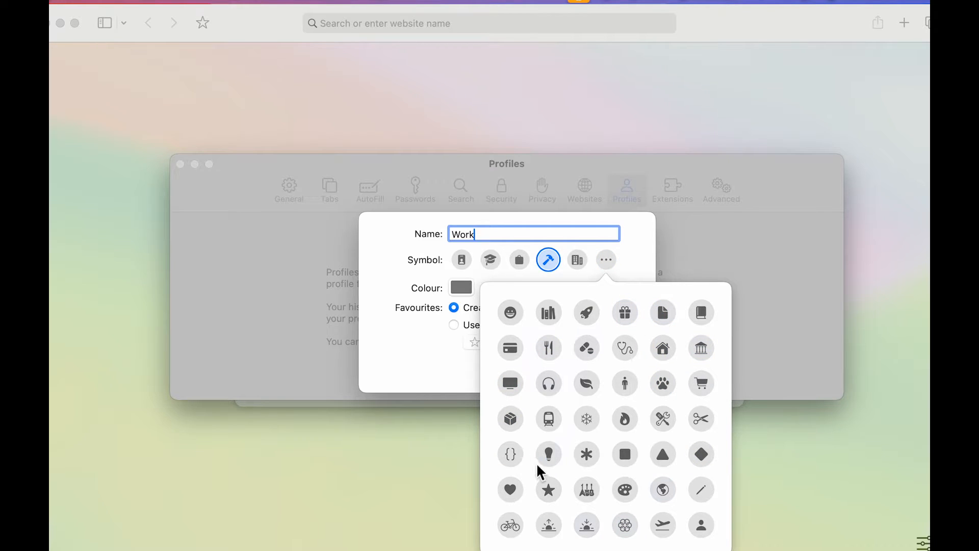
pyautogui.click(514, 384)
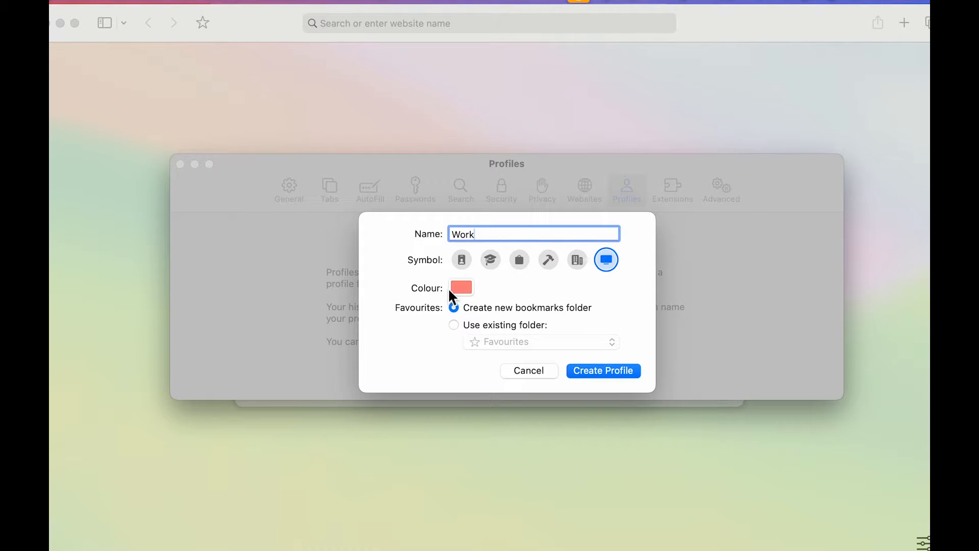
pyautogui.click(463, 290)
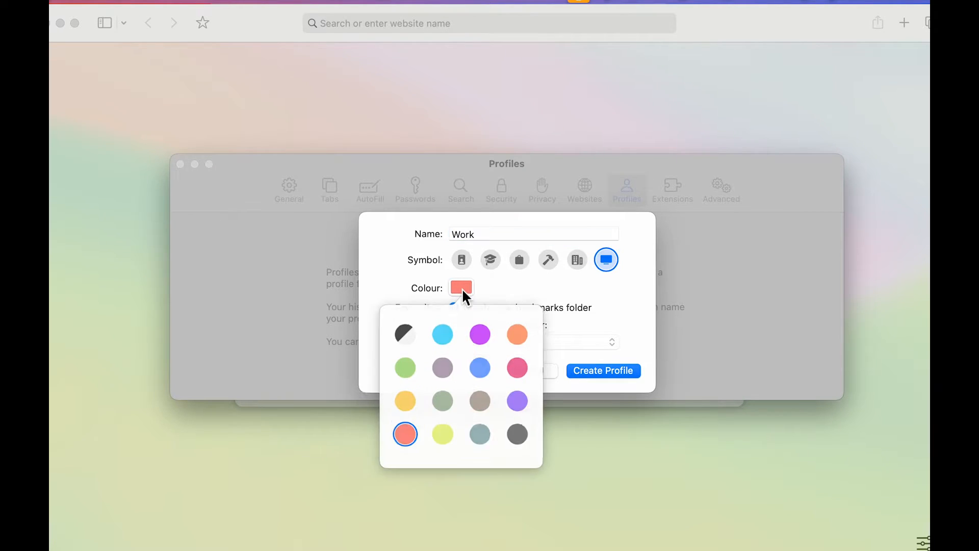
pyautogui.click(442, 338)
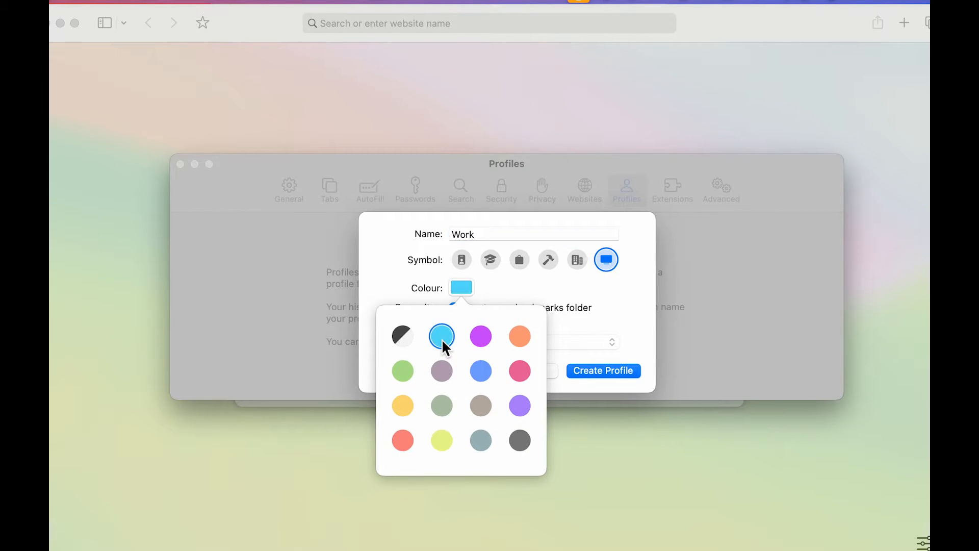
pyautogui.click(383, 270)
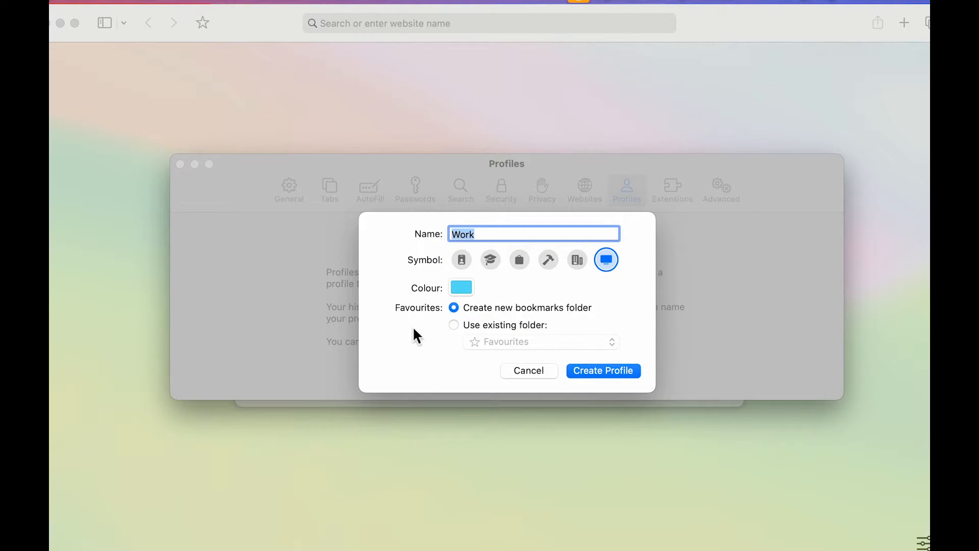
# Choose a new bookmarks folder for the profile's favourites, create the Work profile and close the settings
pyautogui.click(454, 325)
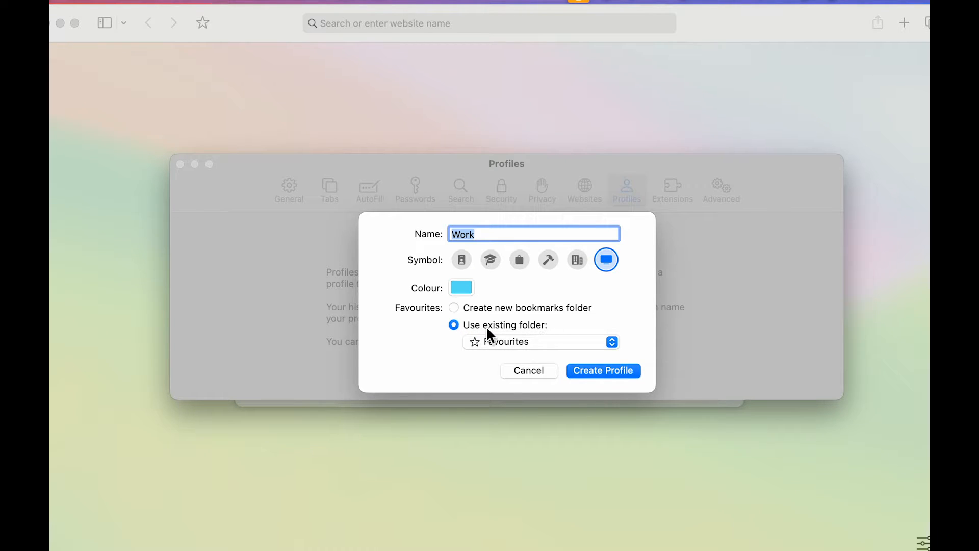
pyautogui.click(453, 308)
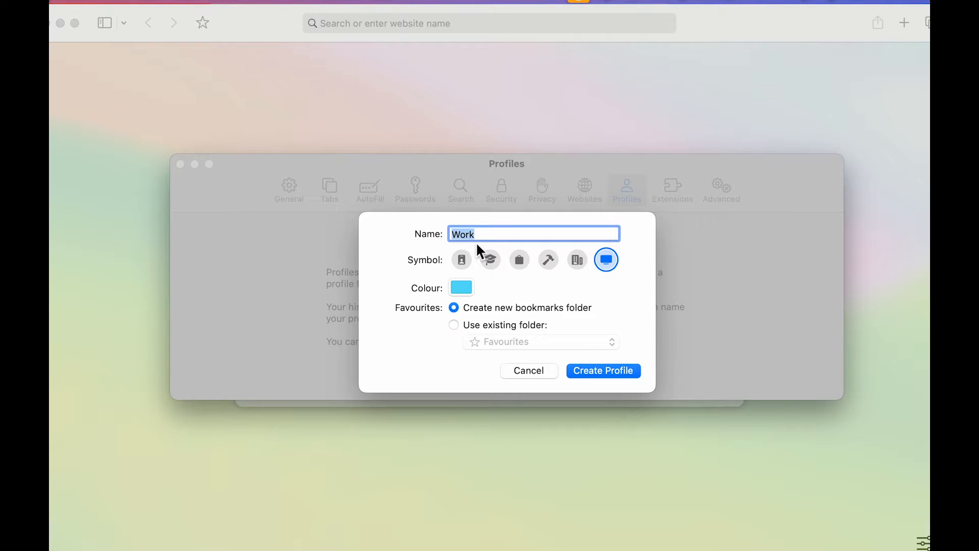
pyautogui.click(600, 378)
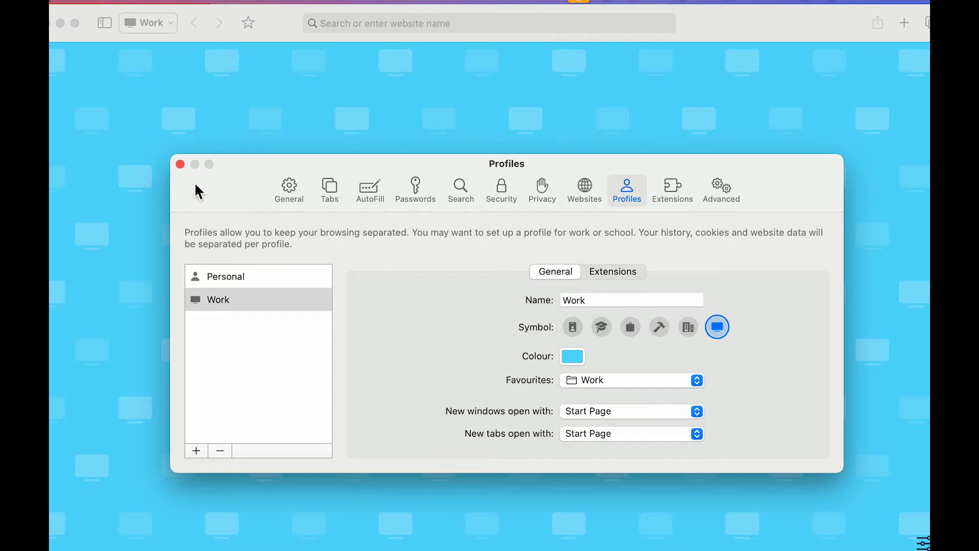
pyautogui.click(180, 164)
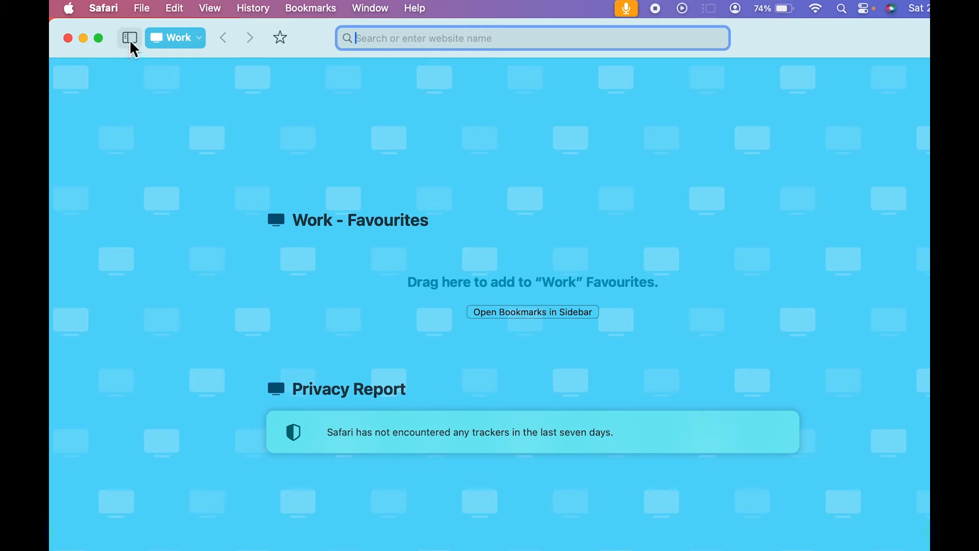
# Show the sidebar with the bookmarks and look inside the Work folder
pyautogui.click(131, 42)
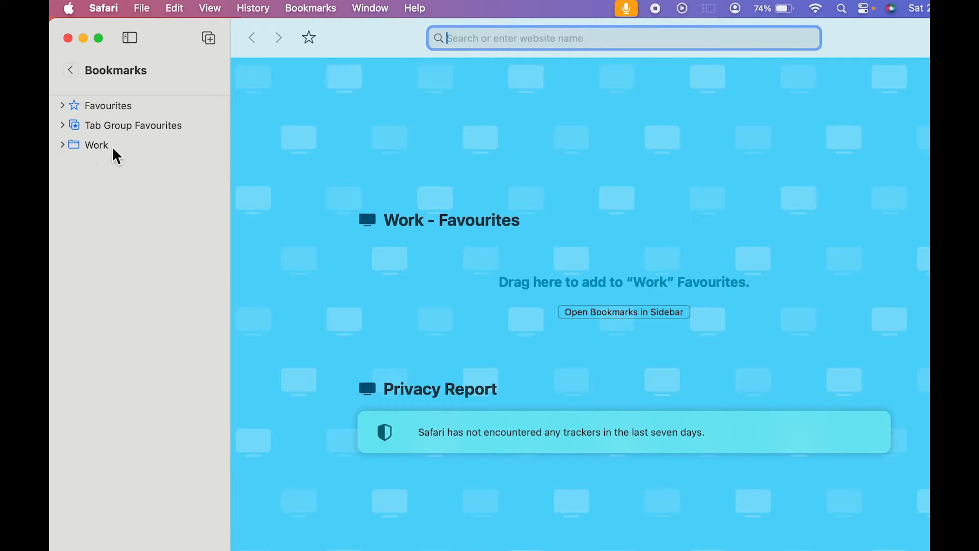
pyautogui.click(63, 149)
pyautogui.click(63, 148)
# Open google.com in the Work profile and stay signed out of Google
pyautogui.write('google.')
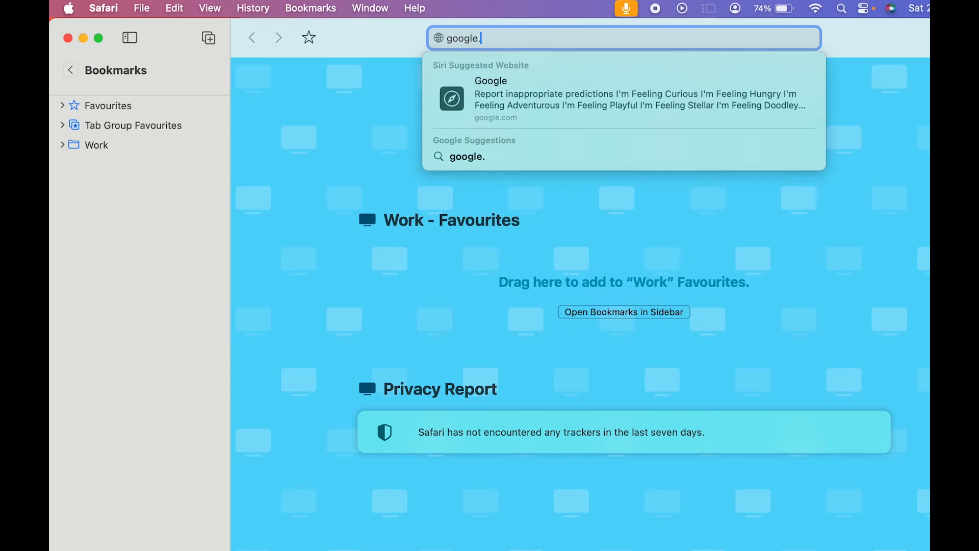
pyautogui.write('com')
pyautogui.press('Return')
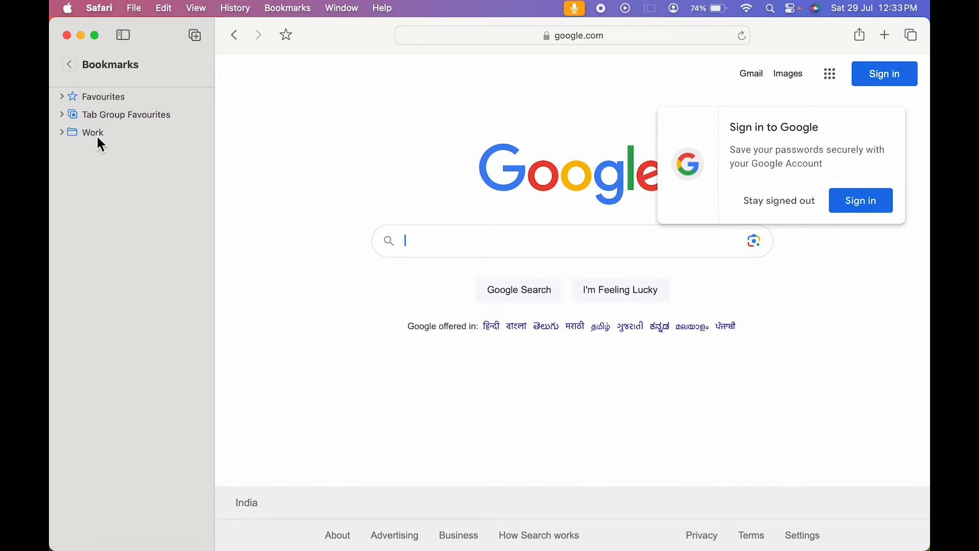
pyautogui.click(782, 207)
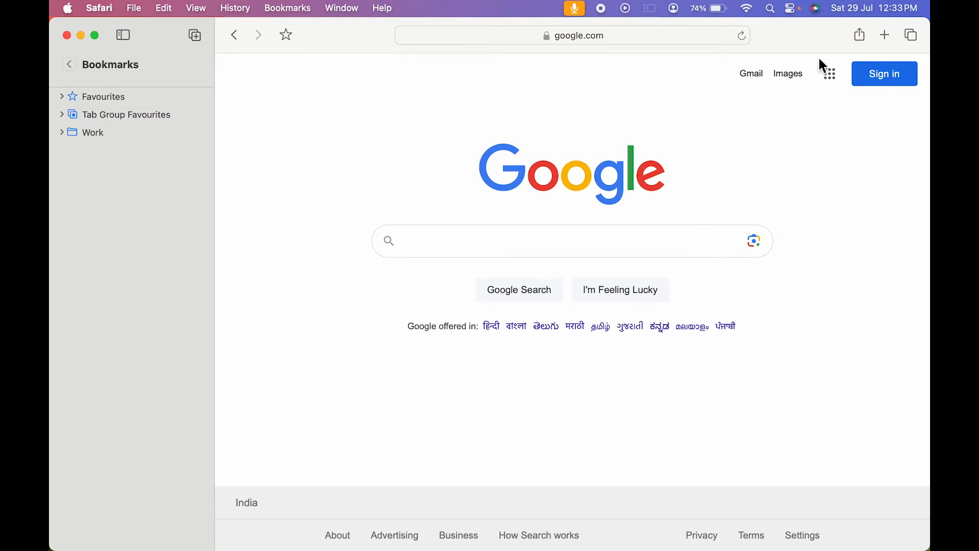
# Bookmark the Google page in the Work folder under the name Google
pyautogui.click(862, 35)
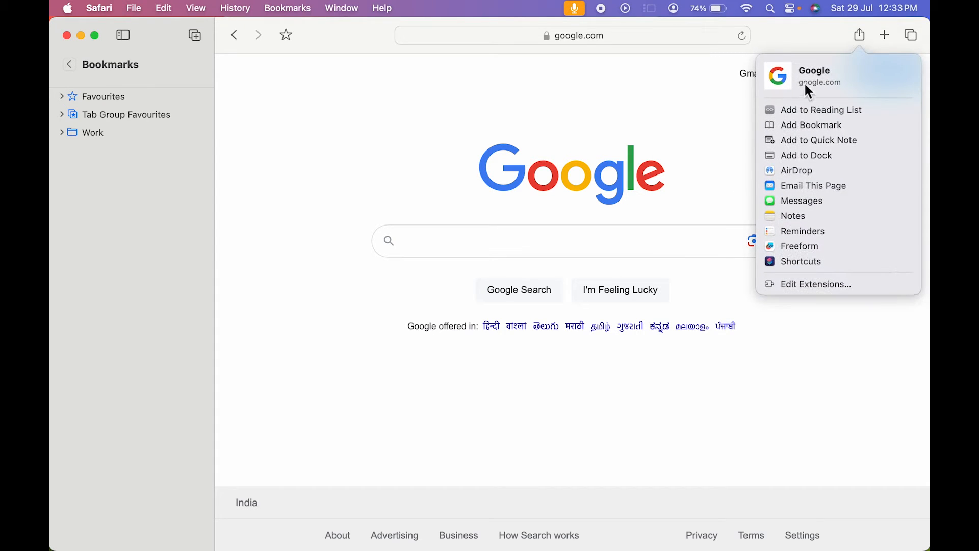
pyautogui.click(803, 126)
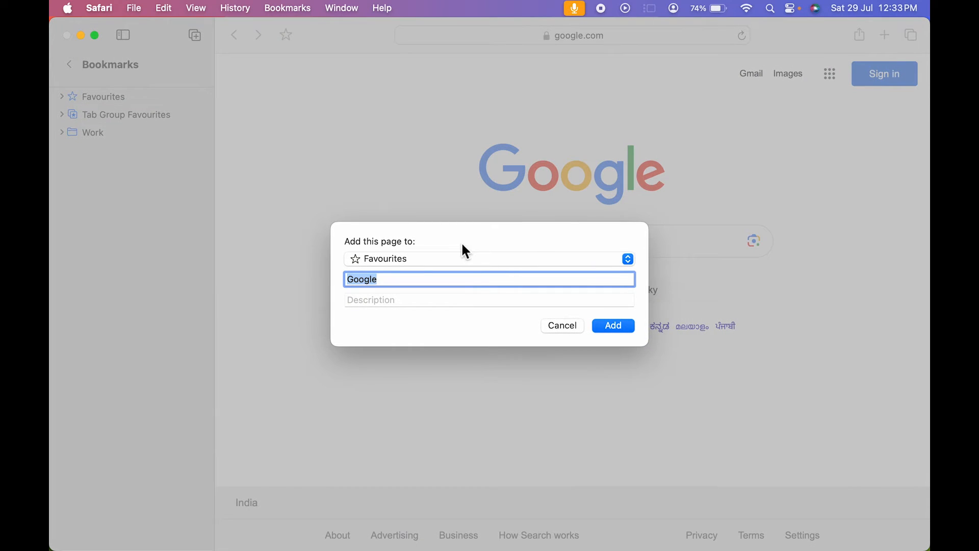
pyautogui.click(629, 260)
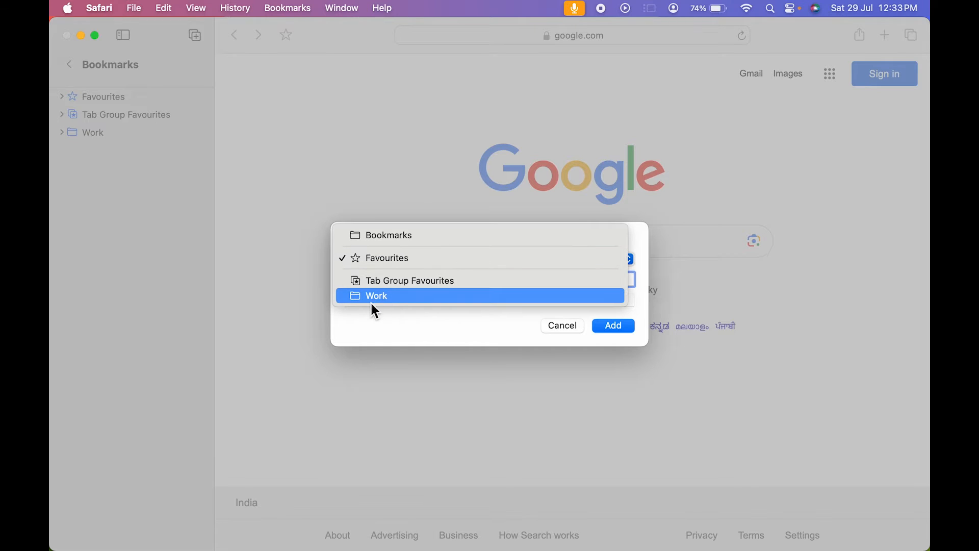
pyautogui.click(394, 297)
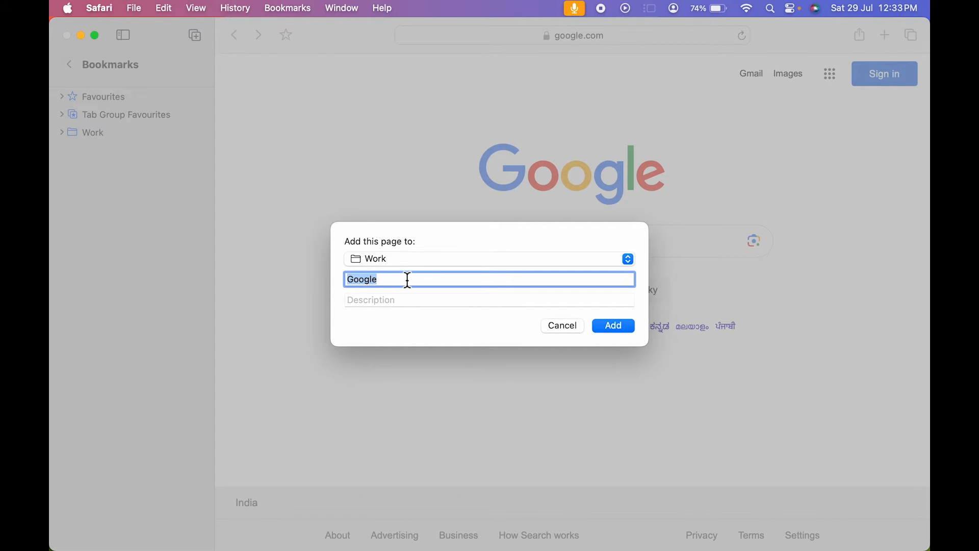
pyautogui.click(611, 328)
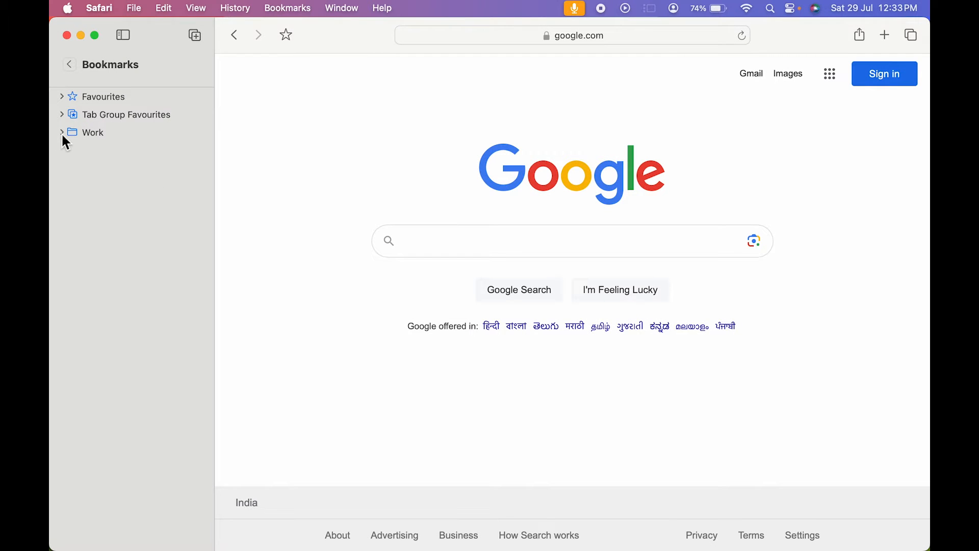
# Check the Work bookmarks folder for the added page and hide the sidebar
pyautogui.click(62, 134)
pyautogui.click(61, 133)
pyautogui.click(123, 36)
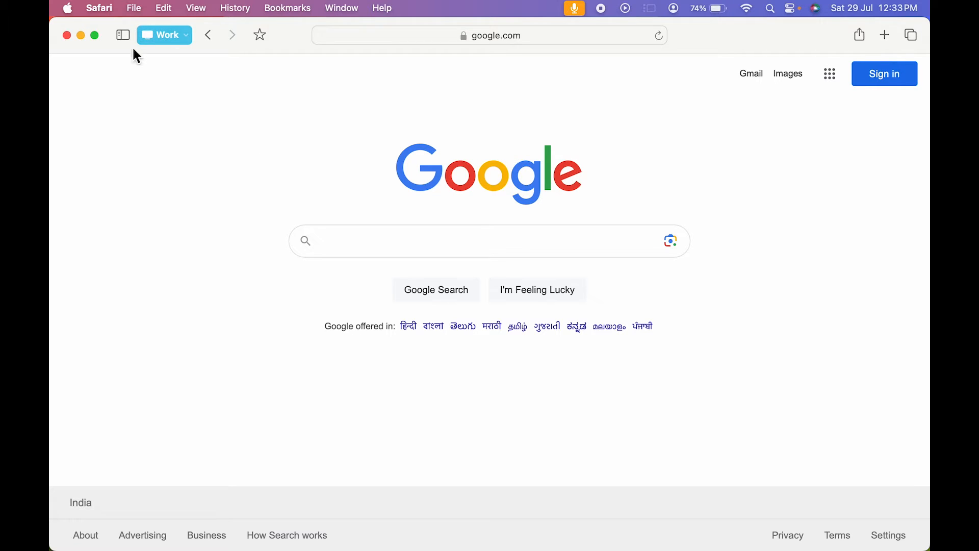
# Add a second profile named Personal with the person symbol in the profile settings, then close the settings
pyautogui.click(102, 8)
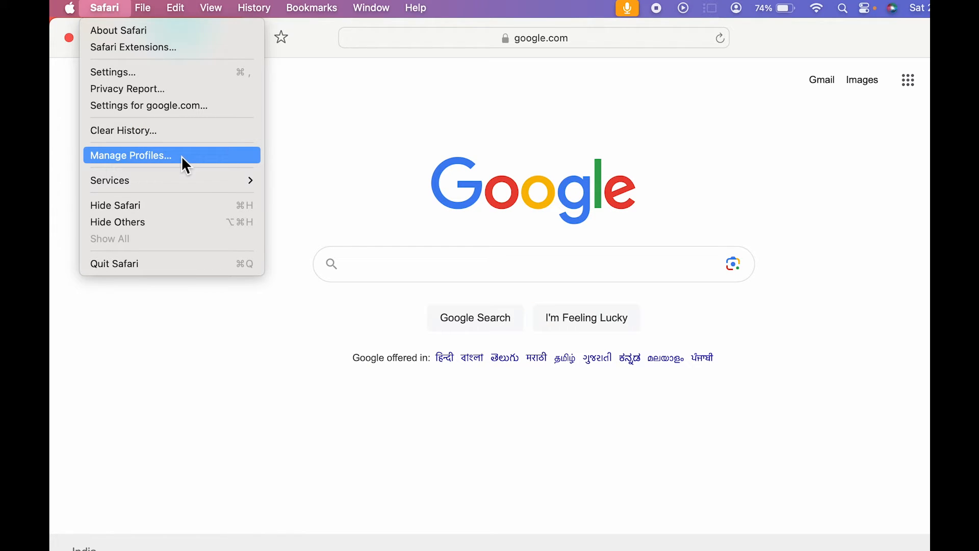
pyautogui.click(183, 159)
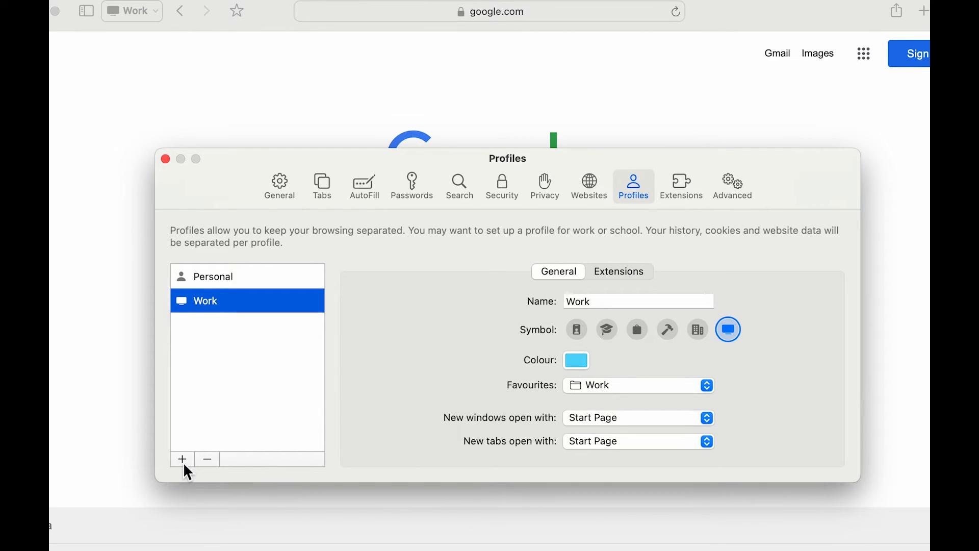
pyautogui.click(183, 460)
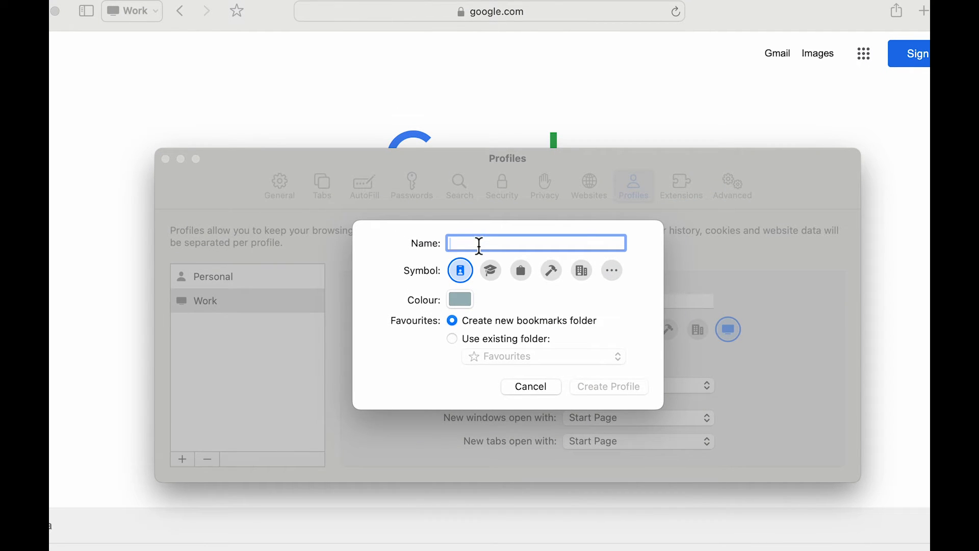
pyautogui.write('Personal')
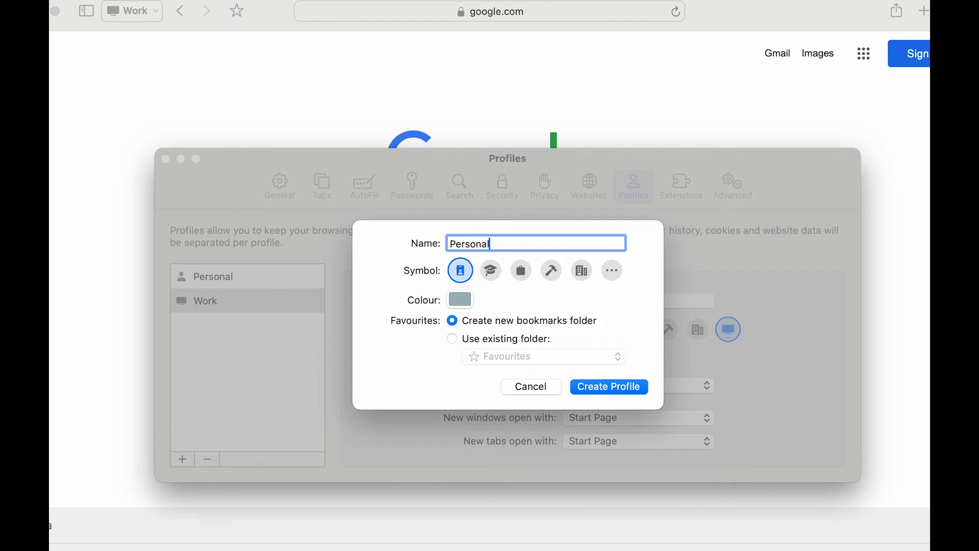
pyautogui.click(613, 271)
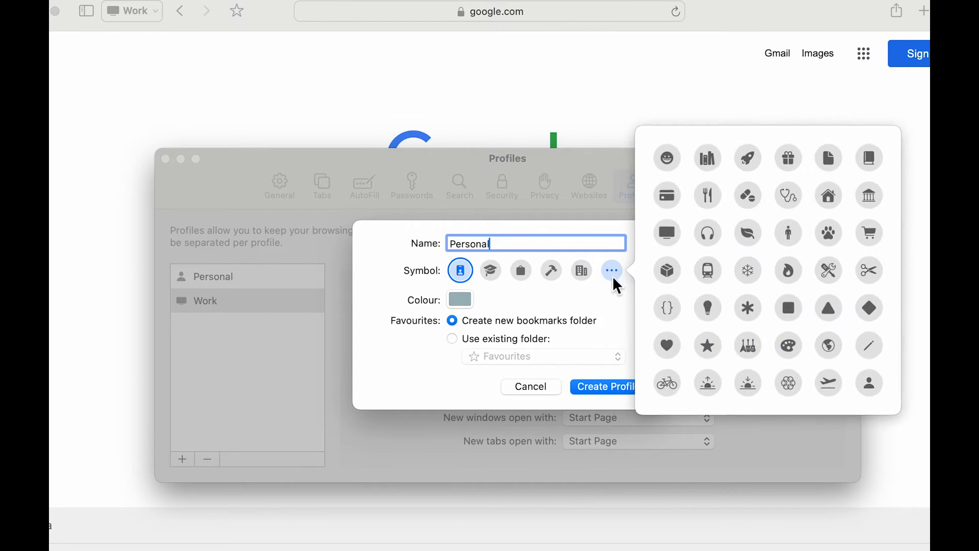
pyautogui.click(866, 389)
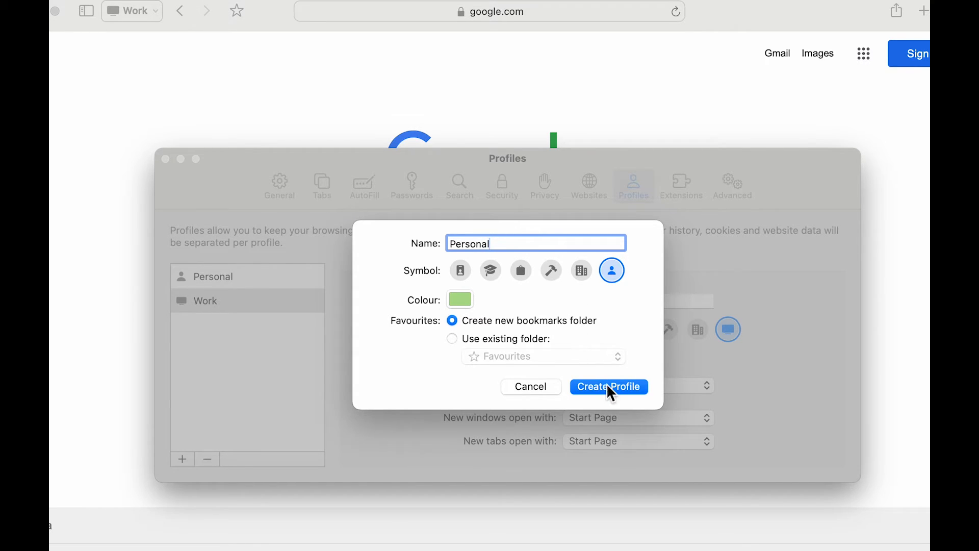
pyautogui.click(621, 398)
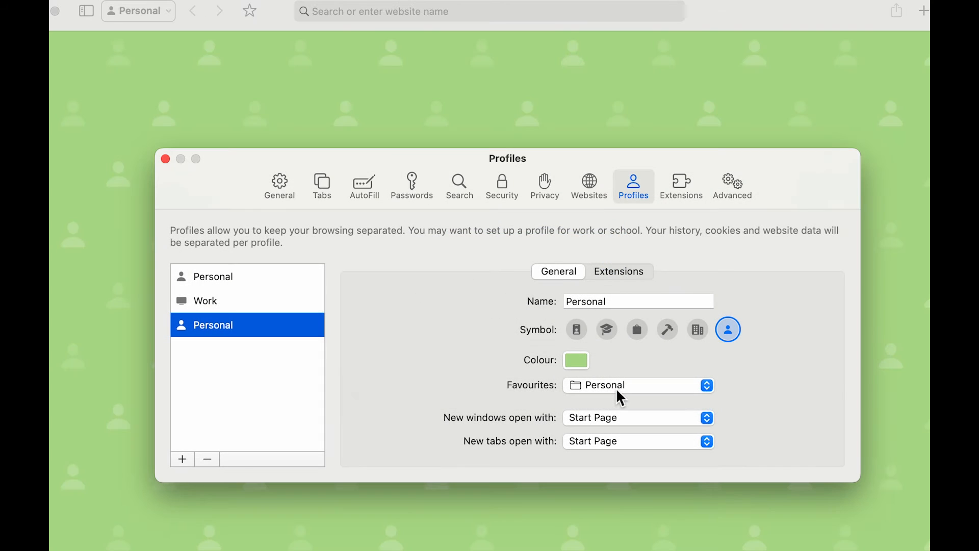
pyautogui.click(166, 159)
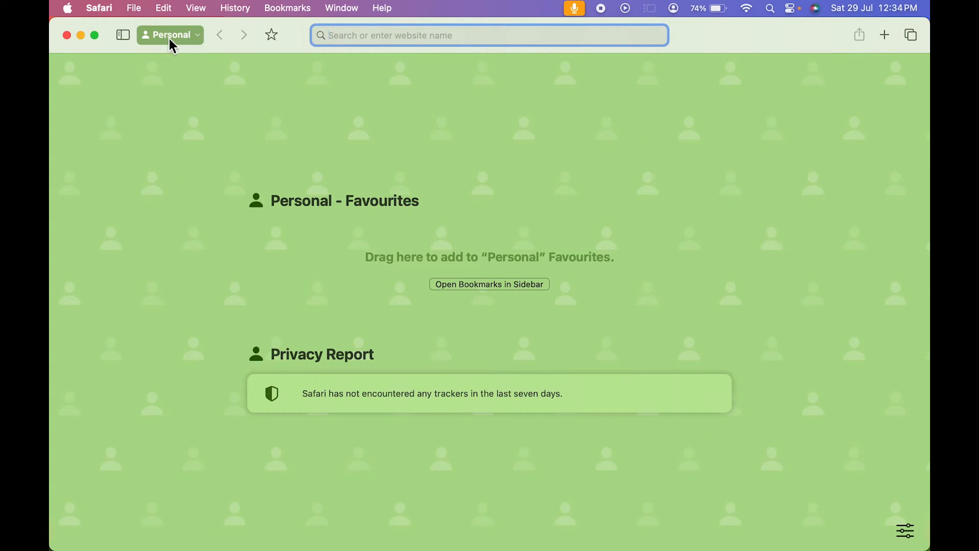
# Show the bookmarks sidebar in the Personal profile and check the contents of the Personal folder
pyautogui.click(124, 35)
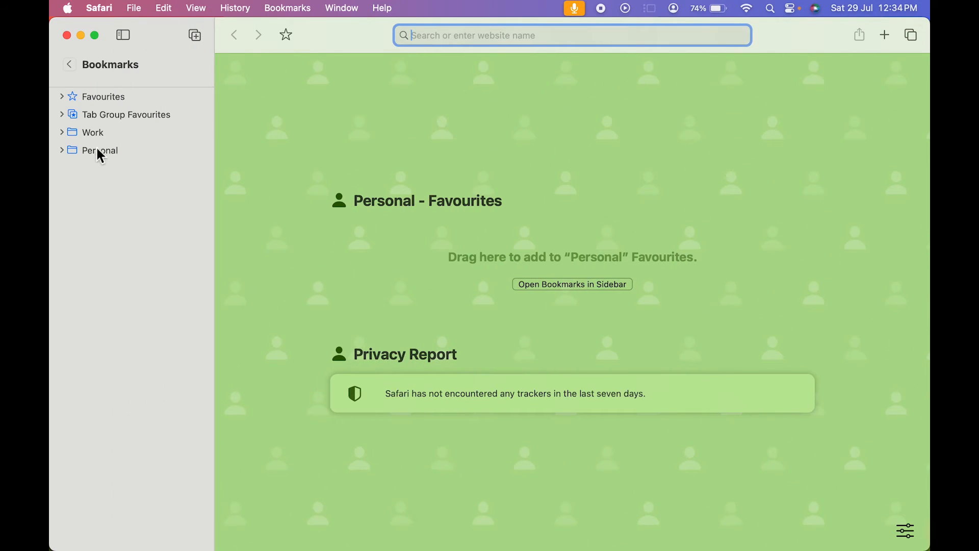
pyautogui.click(61, 150)
pyautogui.click(61, 150)
# Permanently delete the Work profile in the profile settings and close the settings
pyautogui.click(112, 9)
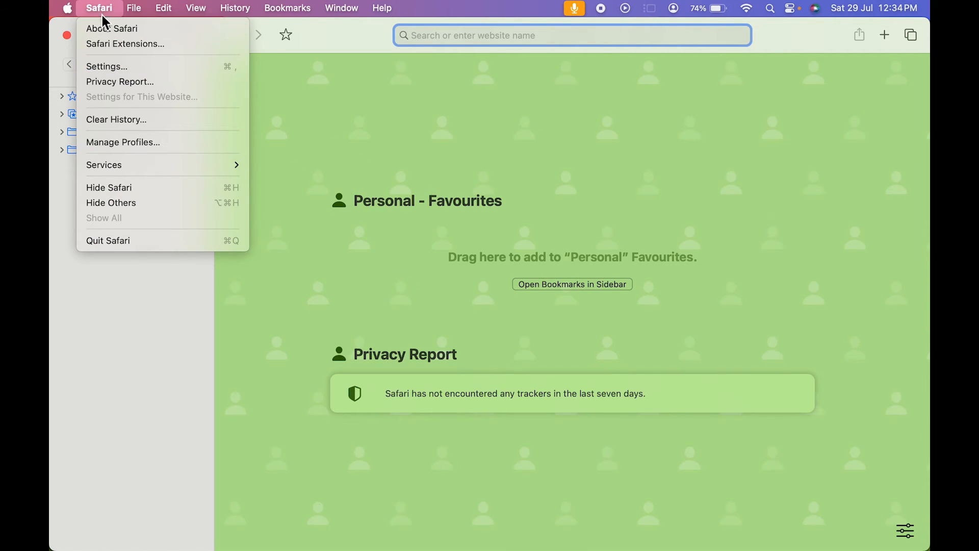
pyautogui.click(162, 142)
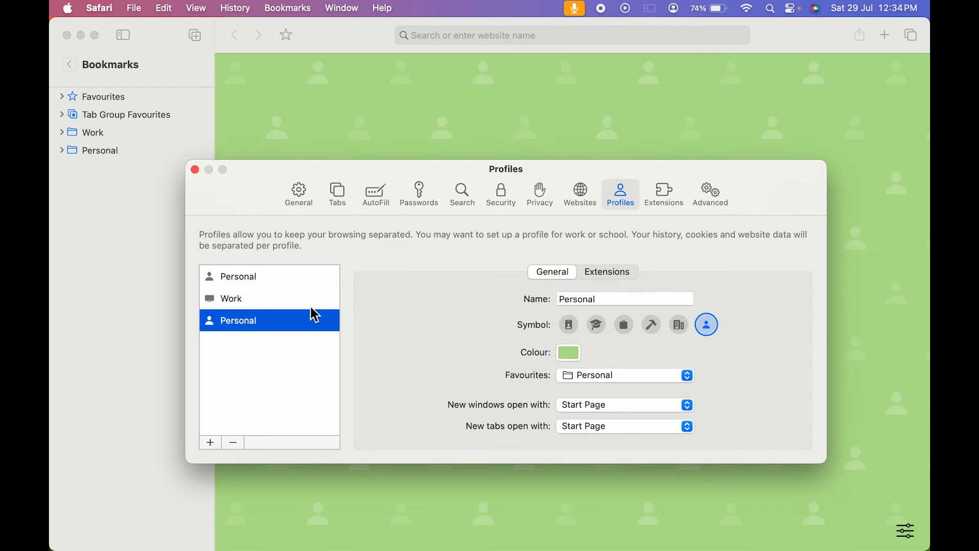
pyautogui.click(282, 306)
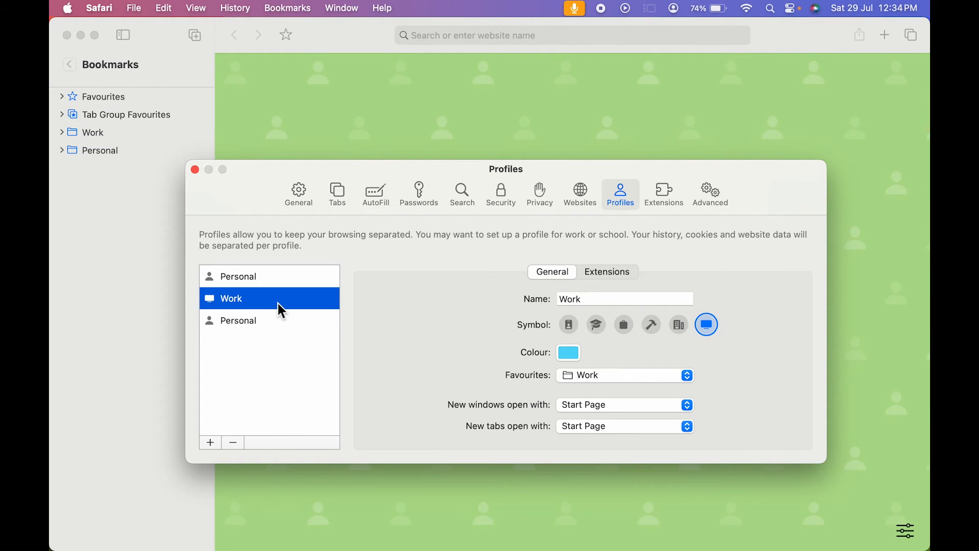
pyautogui.click(234, 443)
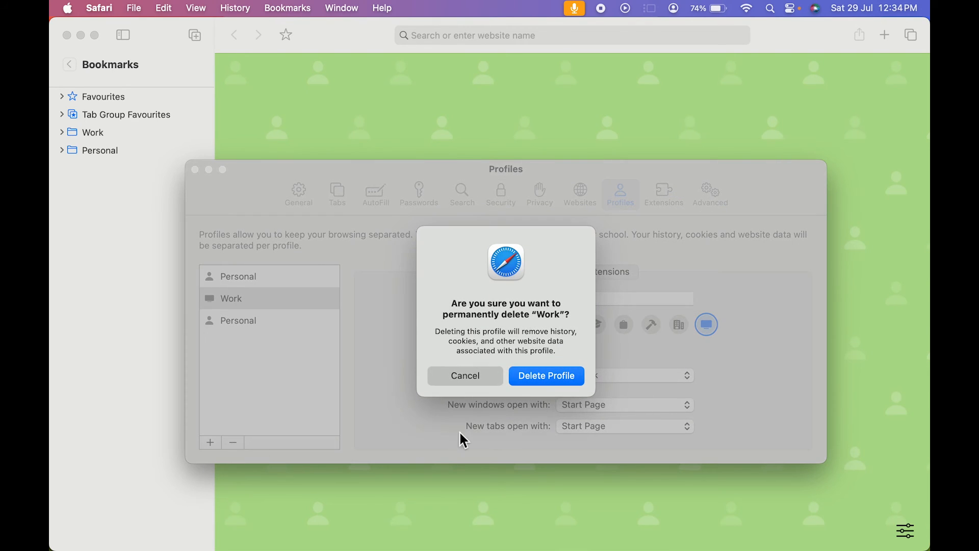
pyautogui.click(547, 376)
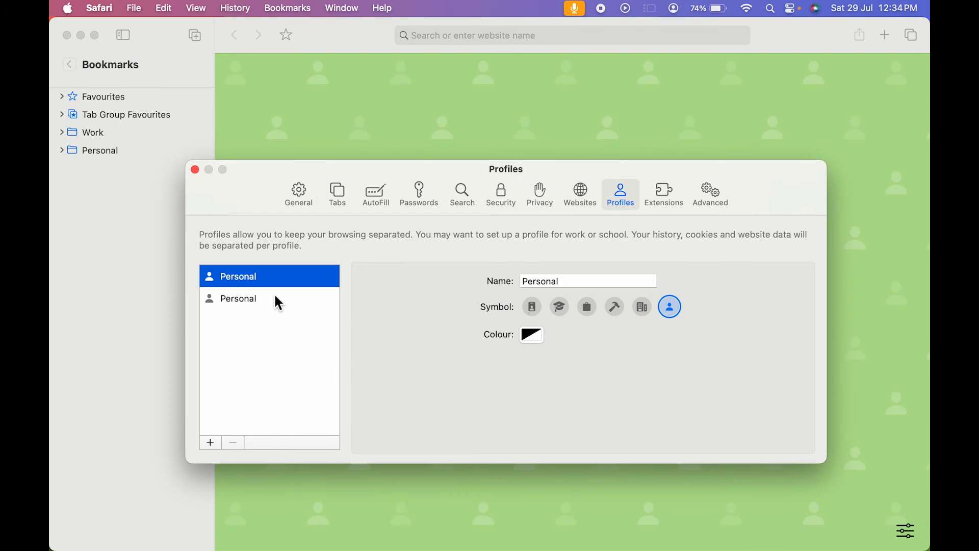
pyautogui.click(289, 297)
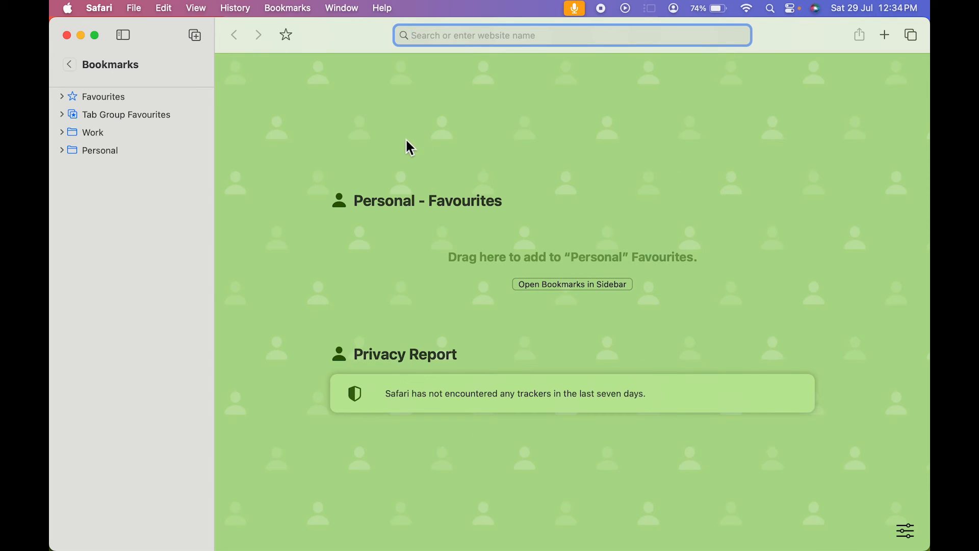
# Minimise both open browser windows to clear the desktop
pyautogui.click(82, 35)
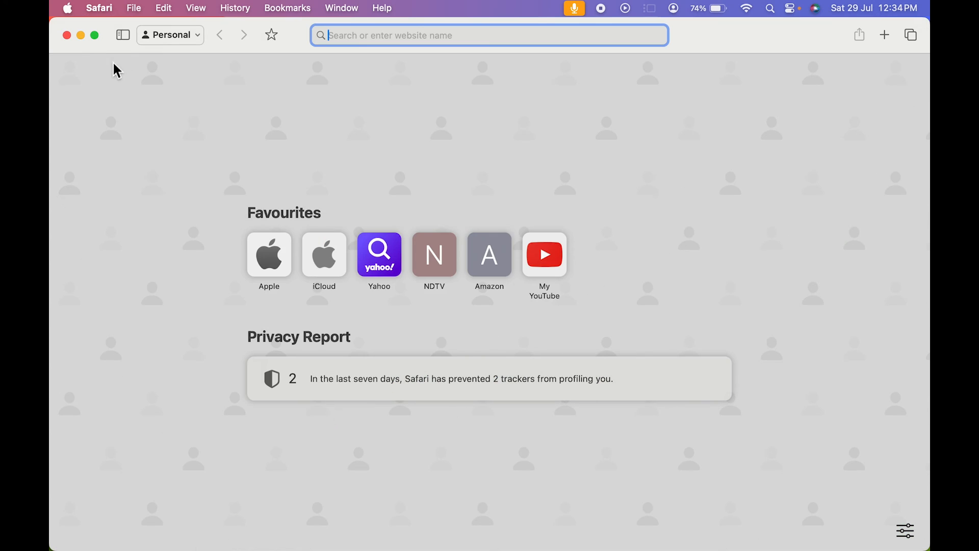
pyautogui.click(83, 35)
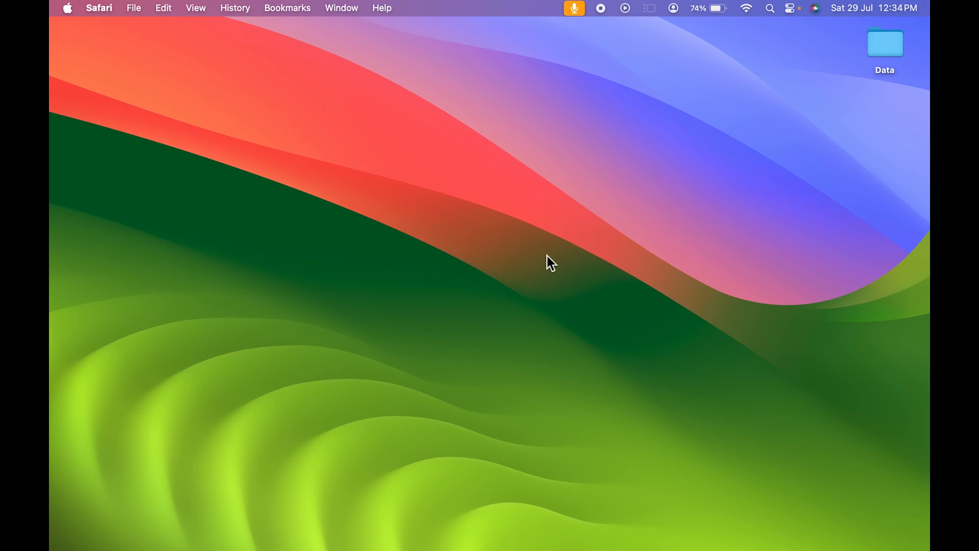
pyautogui.moveTo(694, 547)
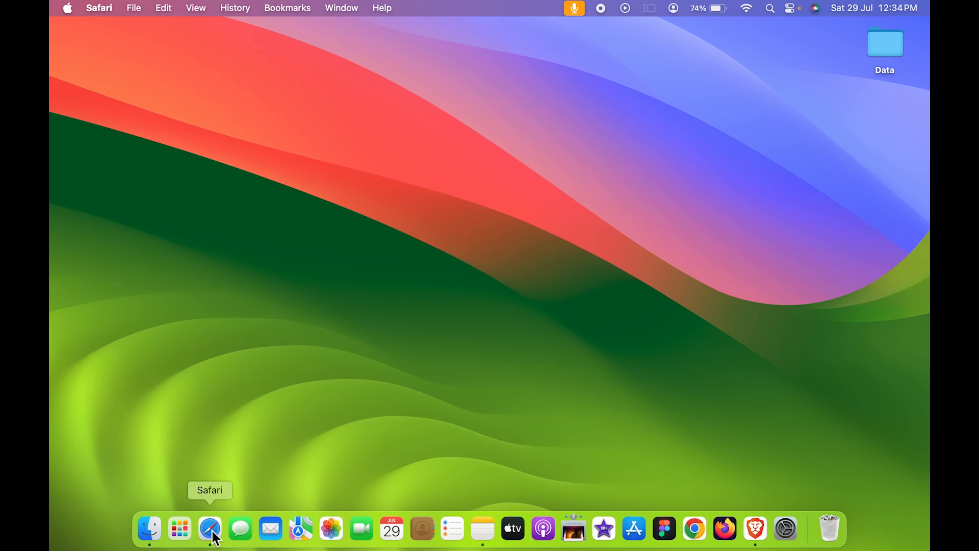
pyautogui.click(99, 9)
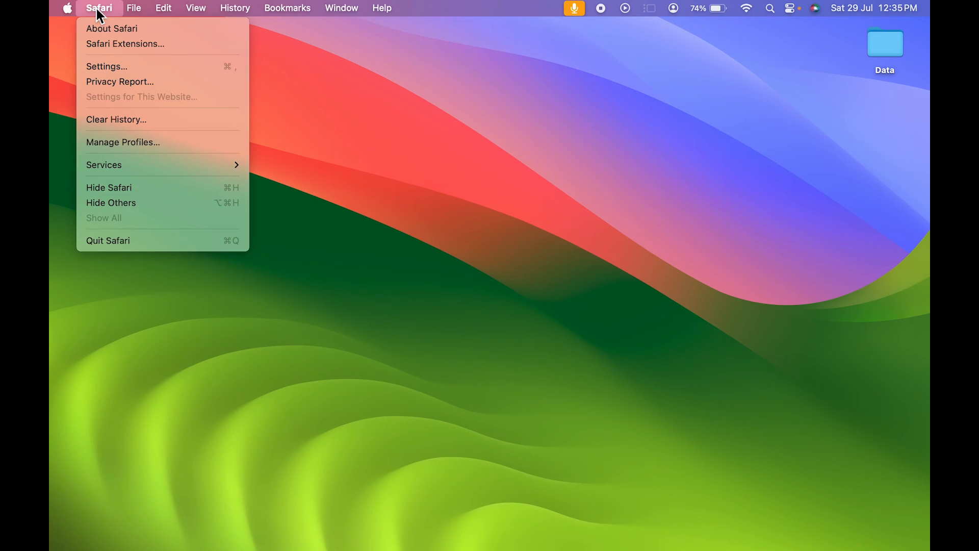
pyautogui.click(361, 127)
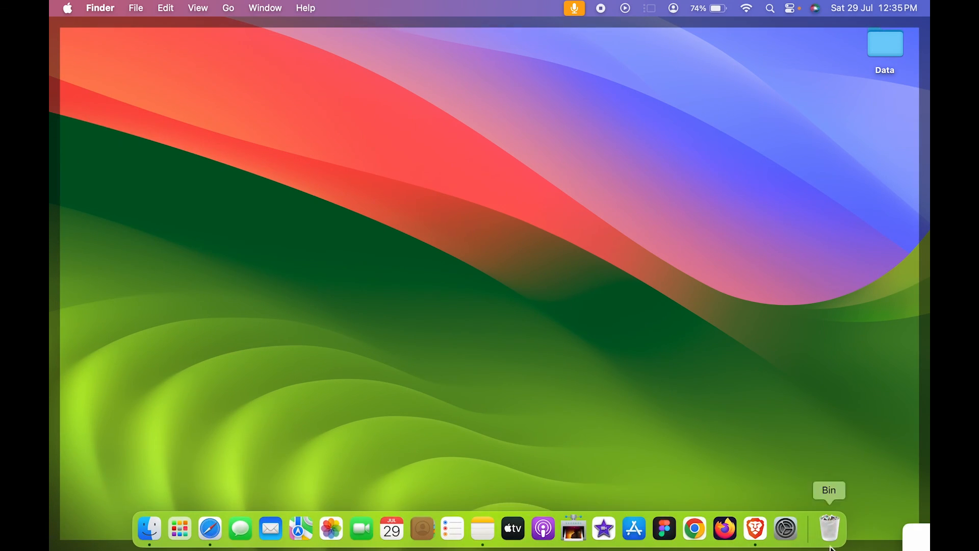
# Check the installed macOS version on the Software Update page of System Settings and close the window
pyautogui.click(788, 529)
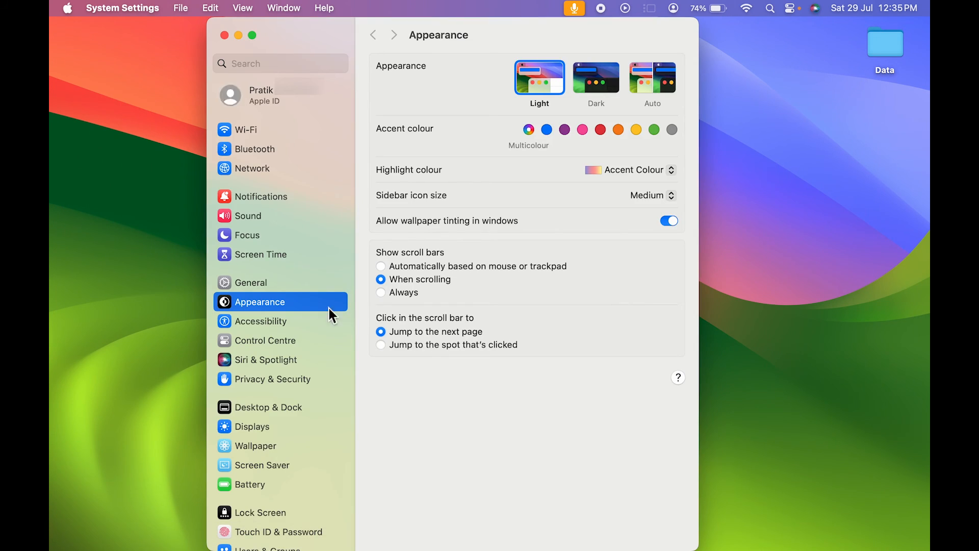
pyautogui.click(270, 287)
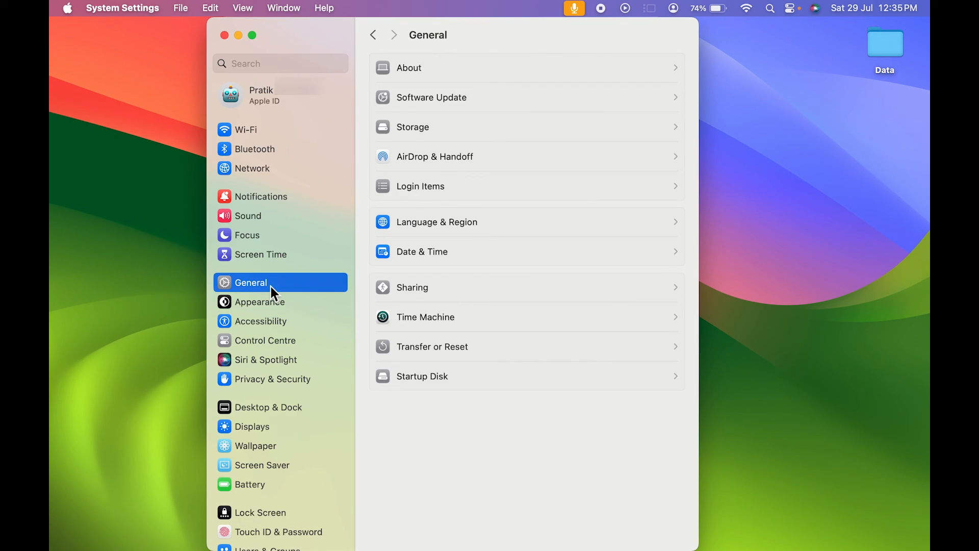
pyautogui.click(497, 105)
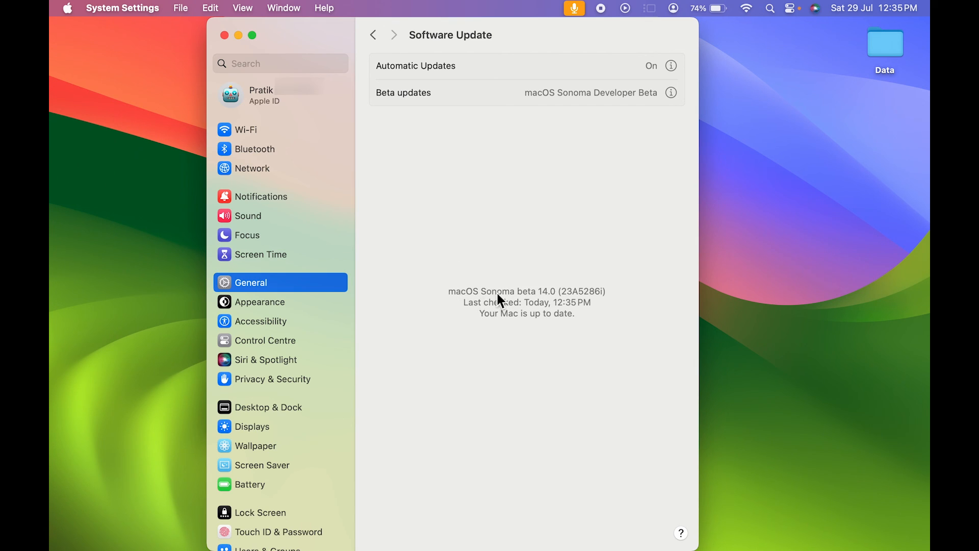
pyautogui.click(224, 35)
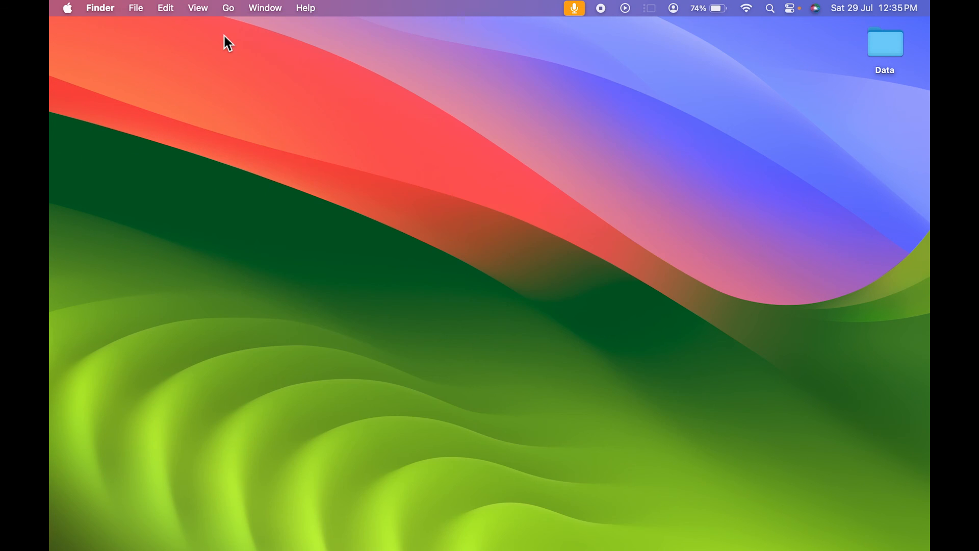